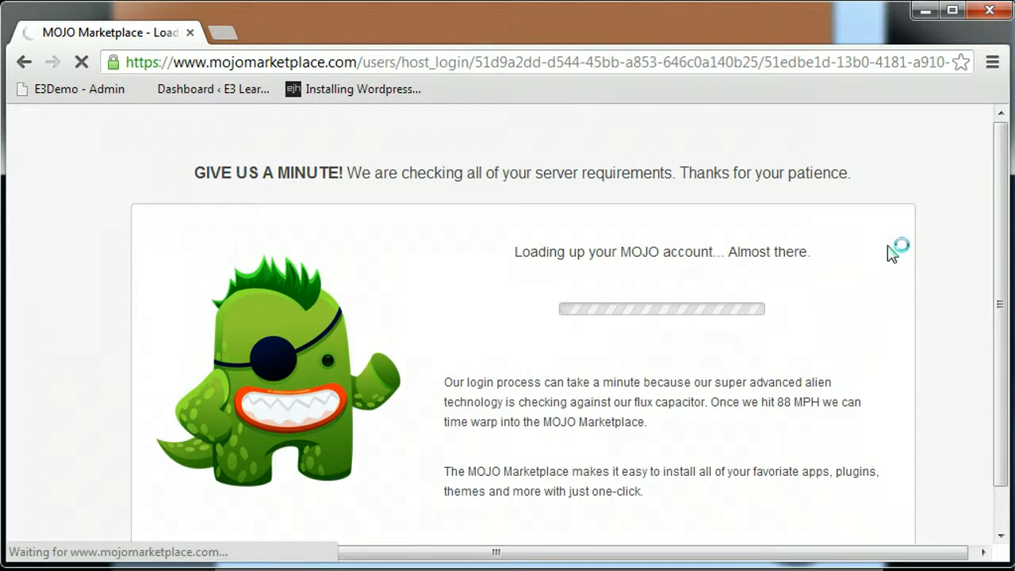
Step: Scroll down the MOJO Marketplace page to reach the WordPress one-click install options
scroll(882, 255, down, 1)
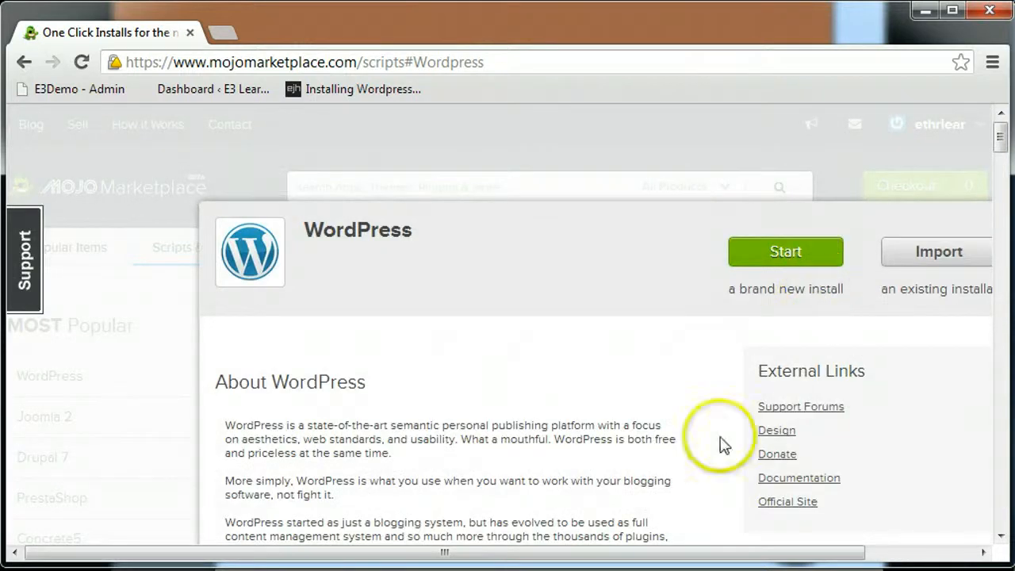
Step: Bring the WordPress one-click install details into view and choose a brand-new install
drag(682, 553, 773, 558)
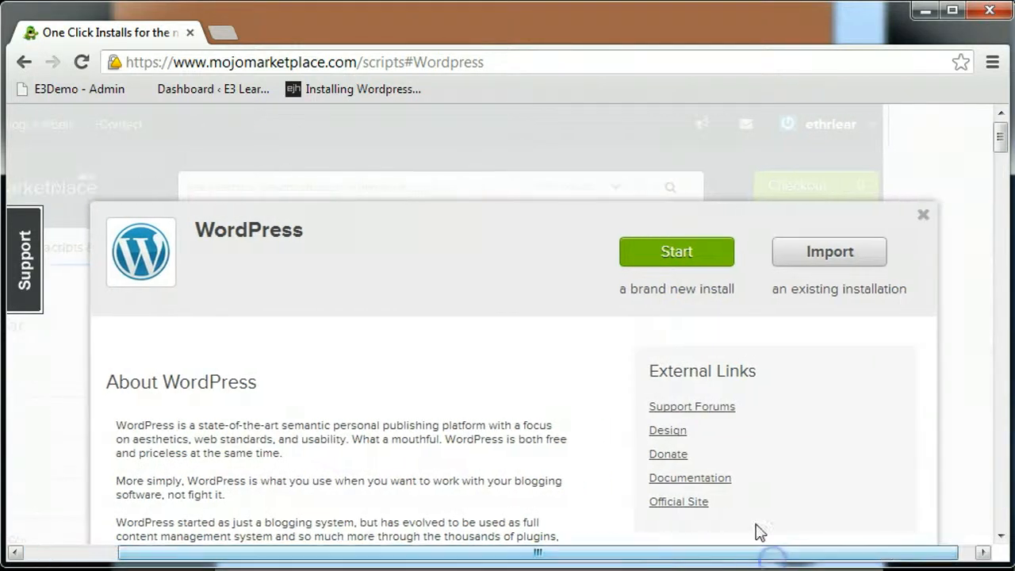
scroll(748, 437, down, 1)
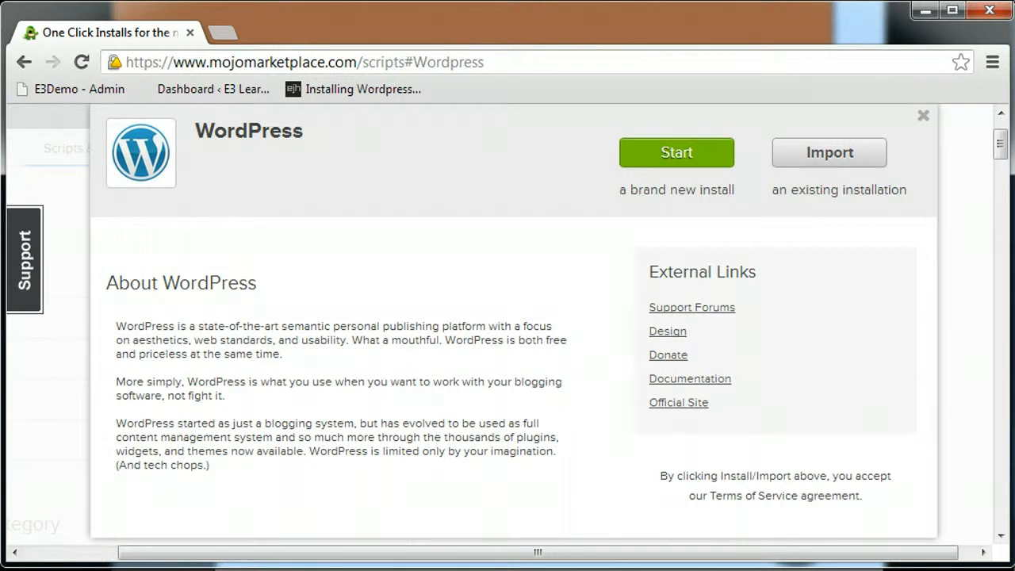
scroll(500, 323, right, 1)
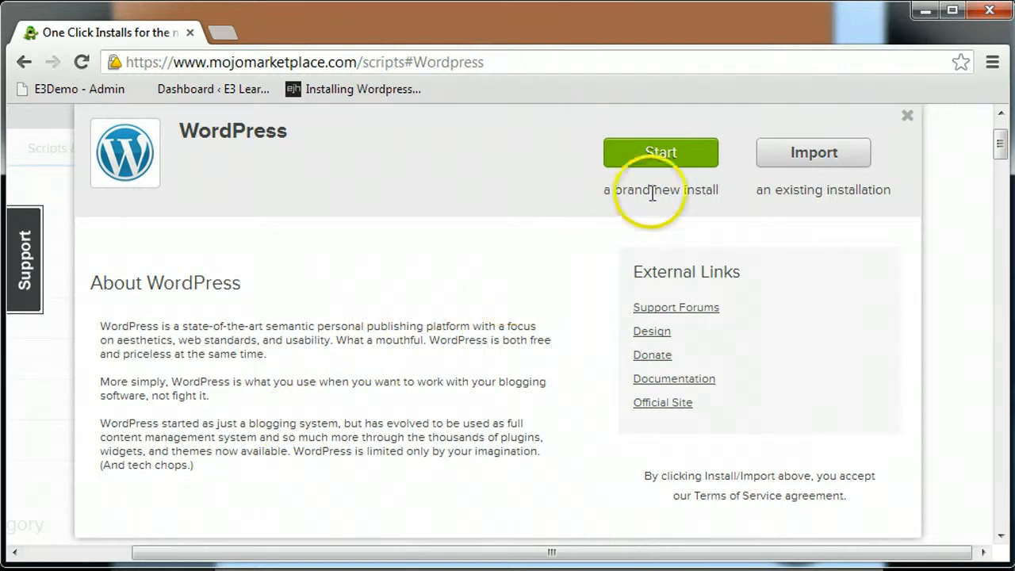
click(666, 158)
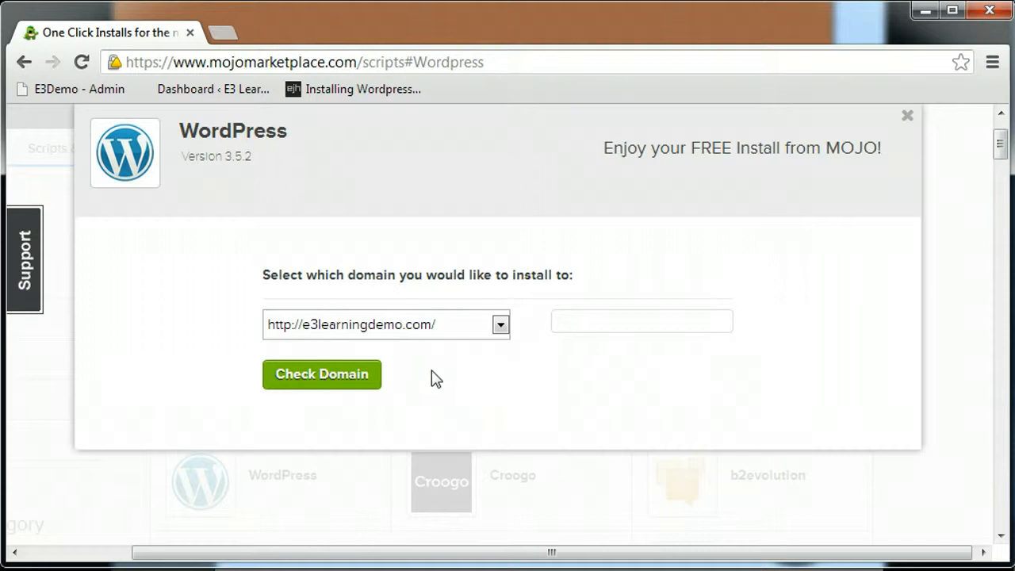
click(333, 382)
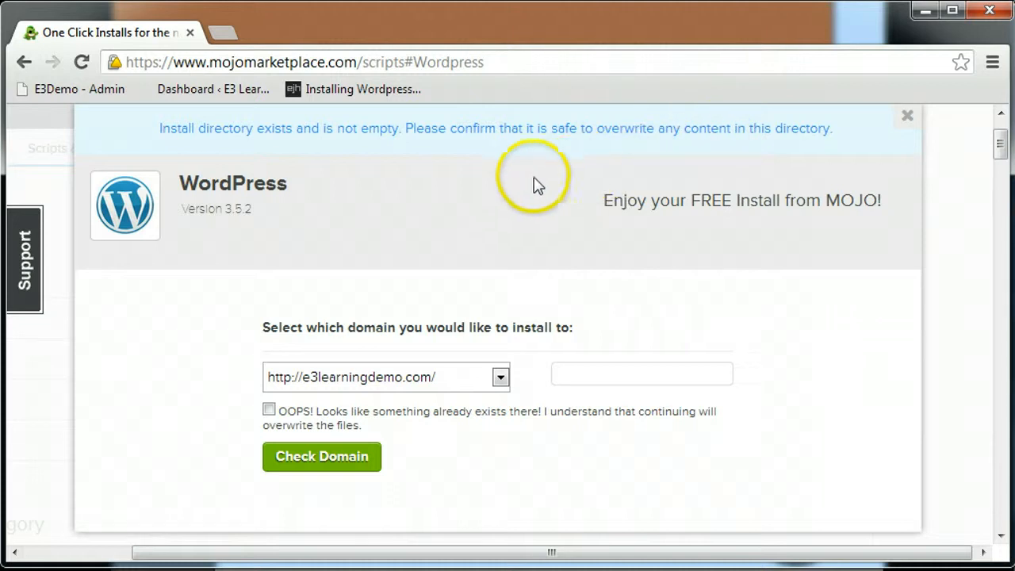
click(269, 412)
Step: Continue past the overwrite warning and show the advanced site name and admin options
click(114, 484)
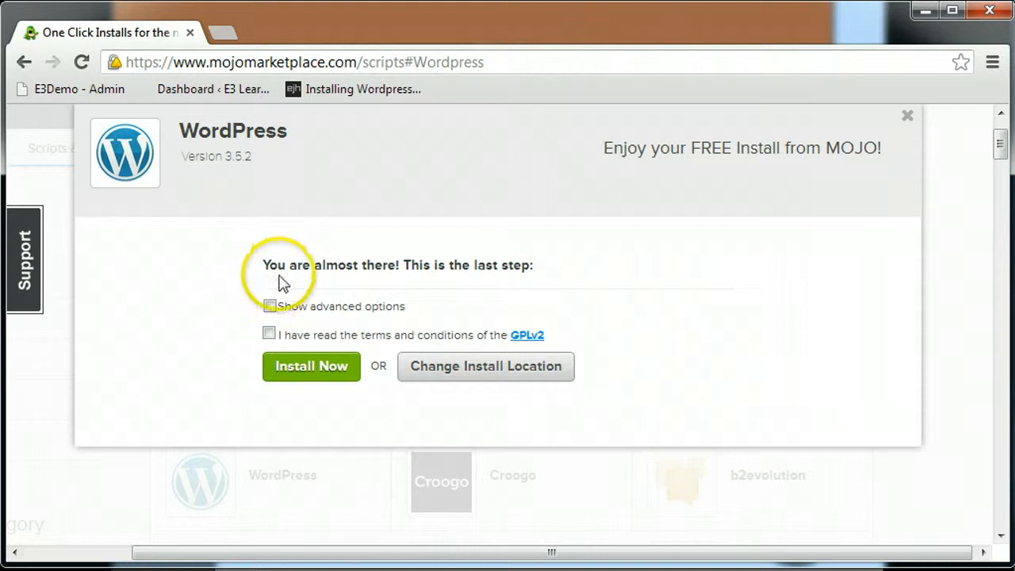
click(271, 308)
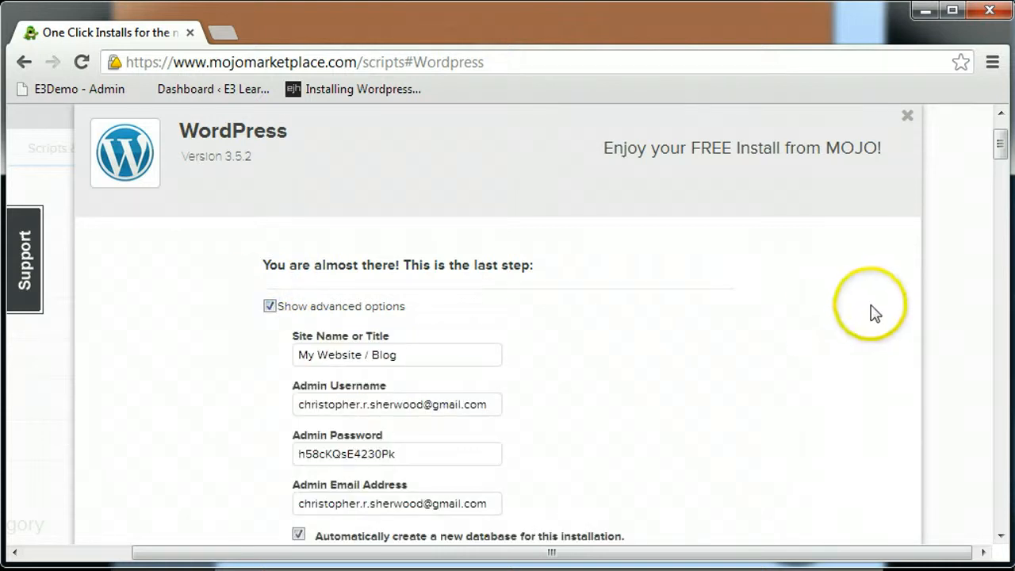
Step: Shorten the admin username and enter a new admin password
click(1001, 151)
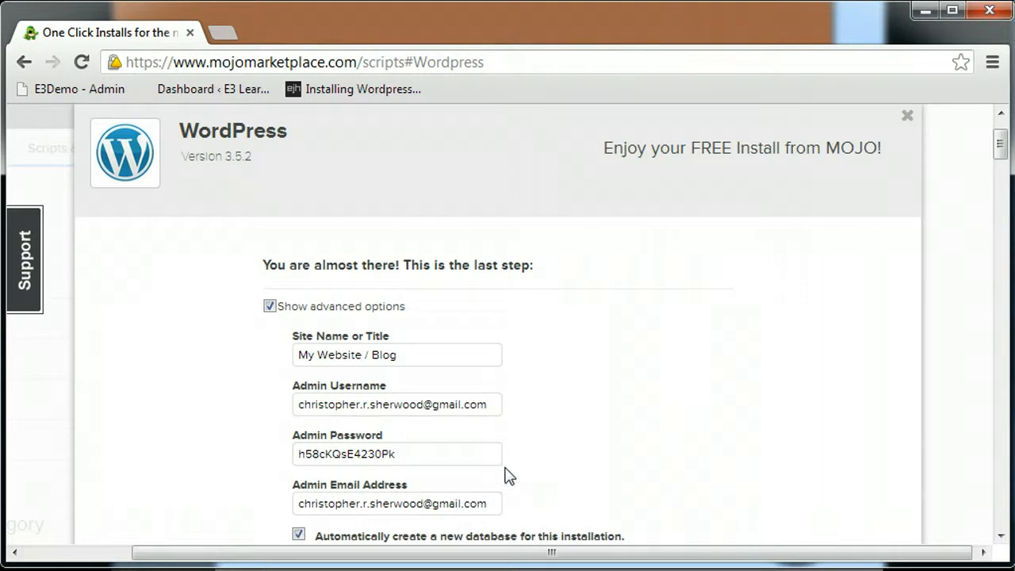
click(492, 405)
drag(492, 405, 330, 404)
key(BackSpace)
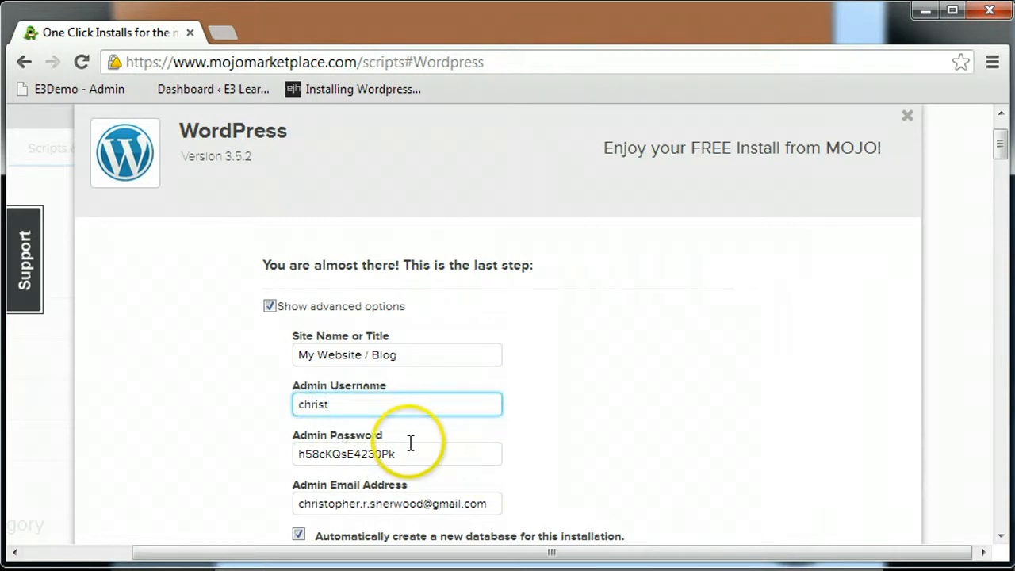
key(BackSpace)
key(Tab)
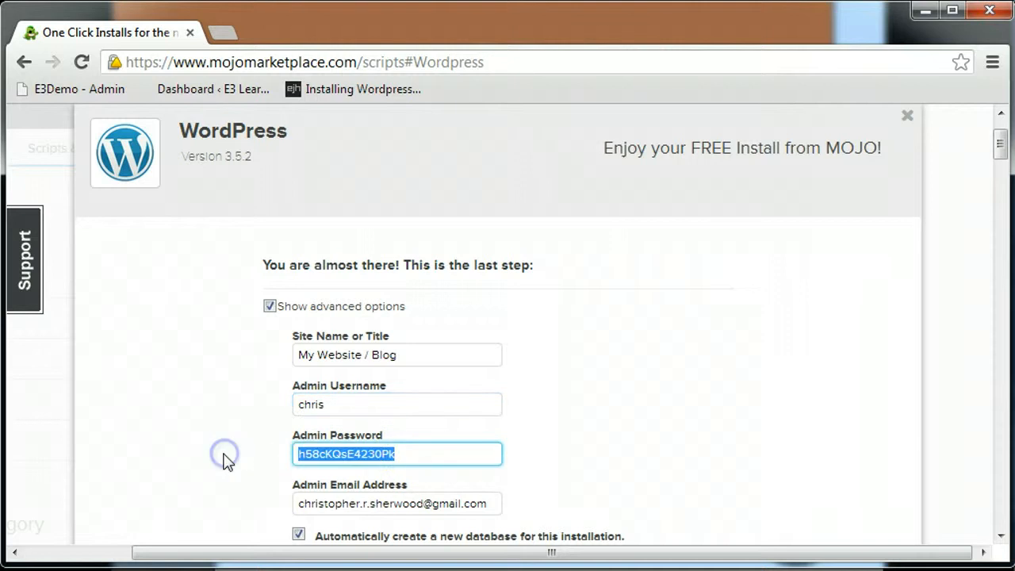
text(password)
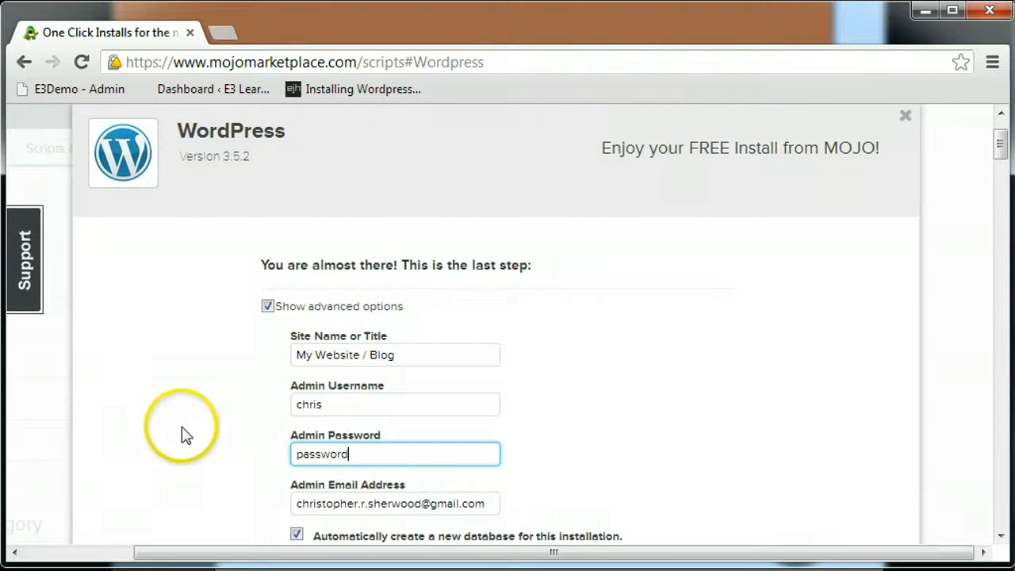
Step: Accept the GPLv2 terms and launch the WordPress installation
scroll(185, 435, down, 1)
click(267, 491)
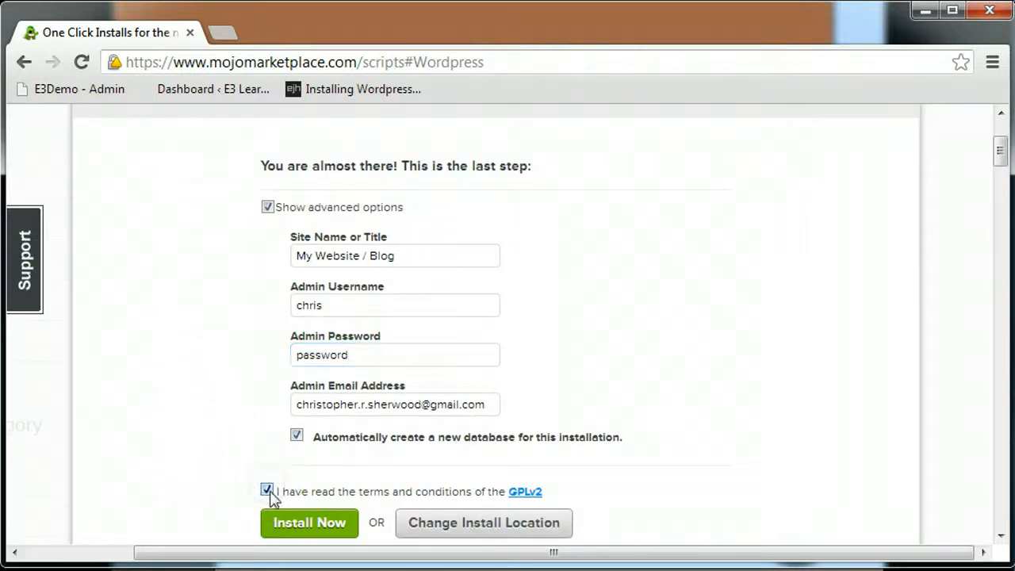
click(284, 525)
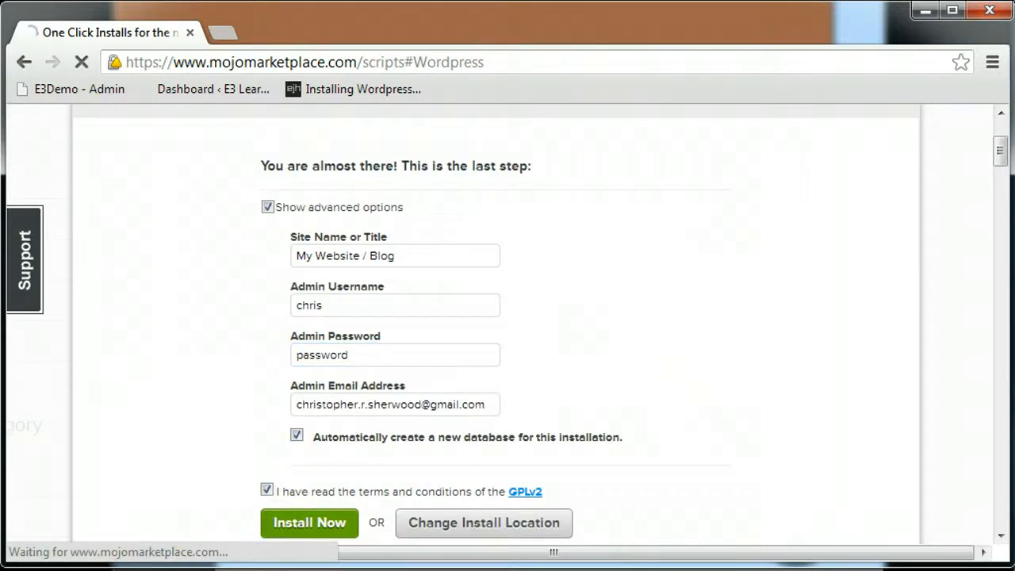
Step: Scroll to STEP 1 of the completed install and open its Login URL for e3learningdemo.com
scroll(174, 412, down, 1)
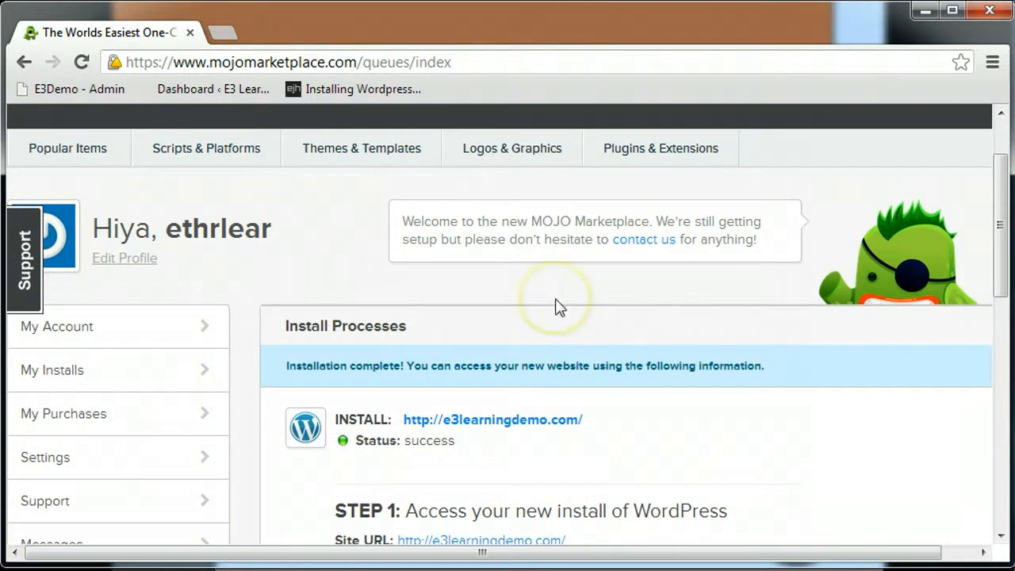
scroll(557, 306, down, 1)
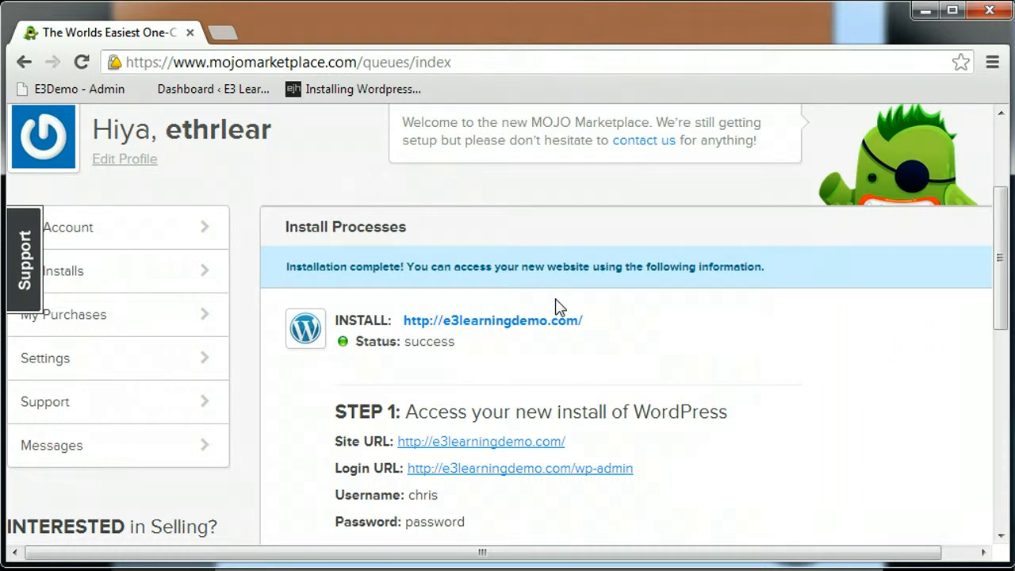
scroll(557, 306, down, 1)
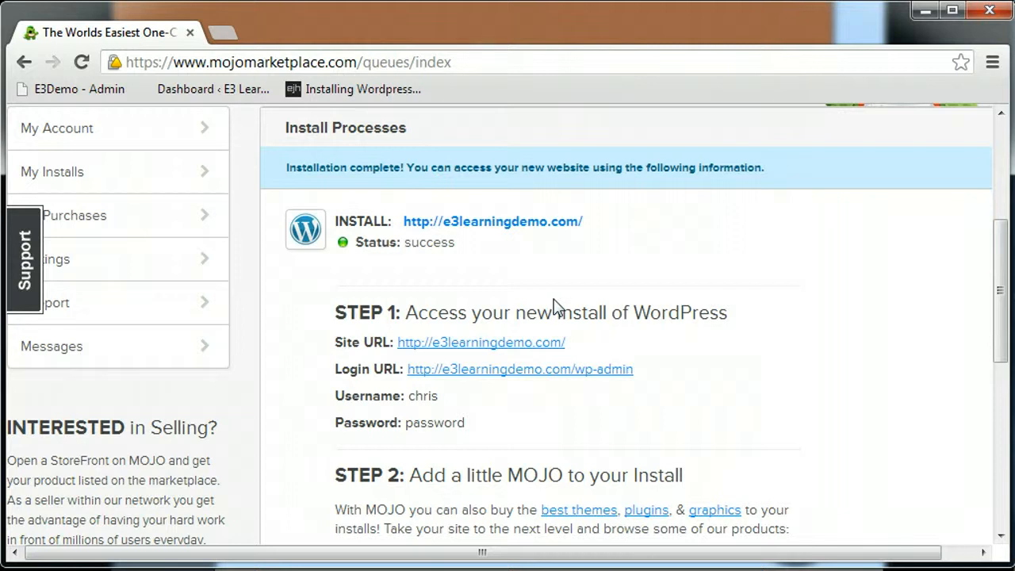
click(564, 371)
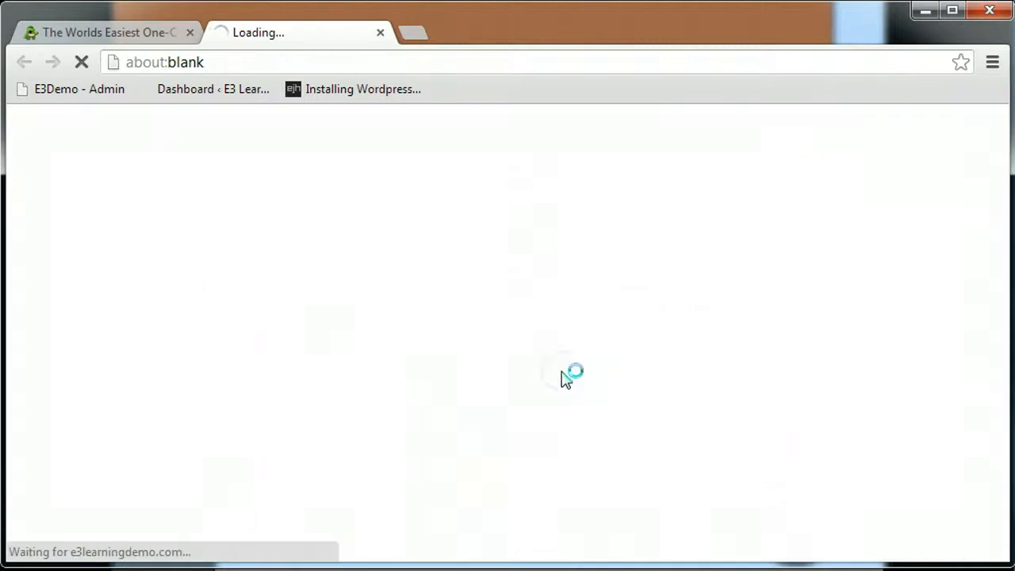
Step: Log in to the new WordPress site with the admin username and password
click(521, 362)
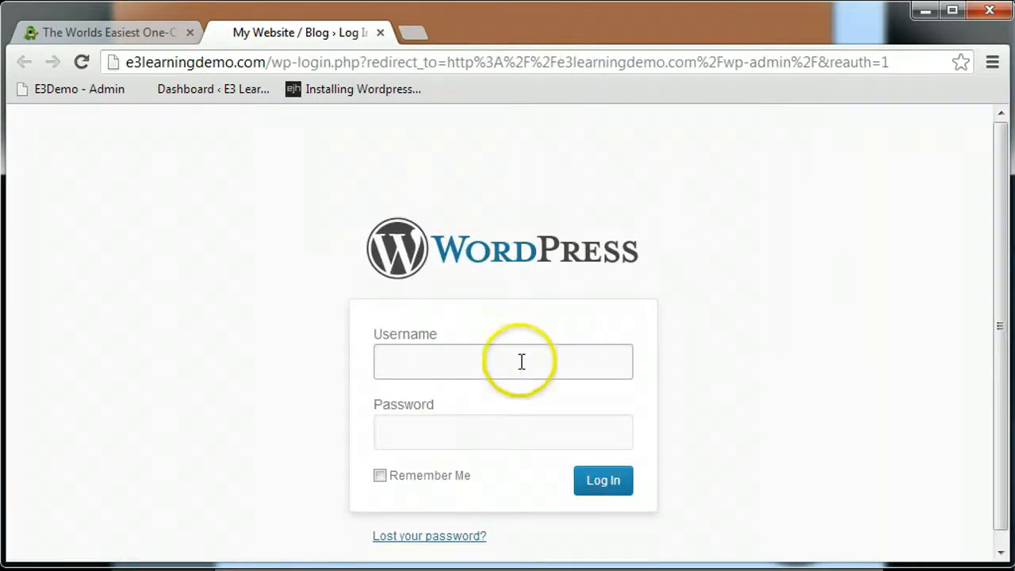
text(chris)
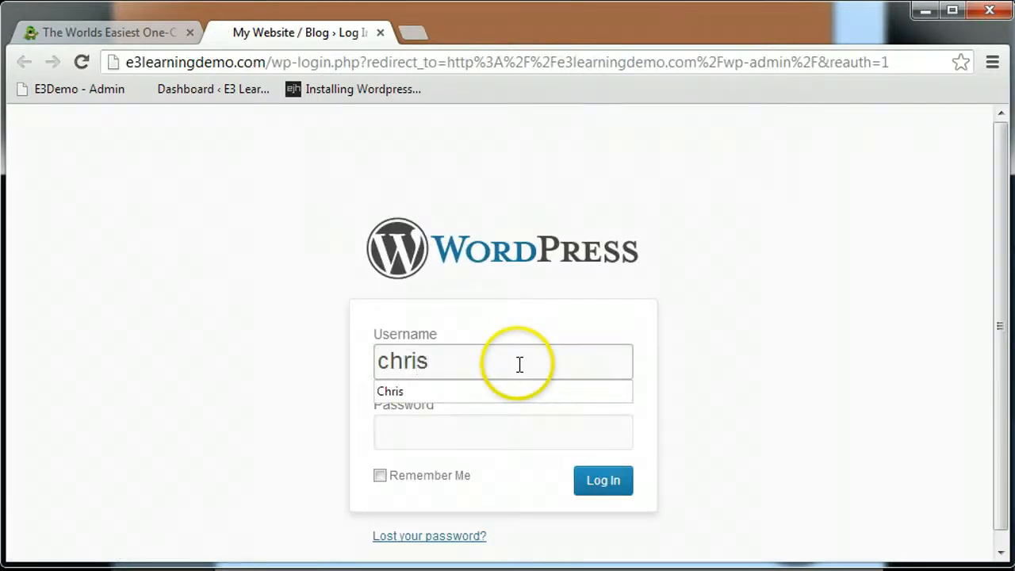
key(Tab)
text(password)
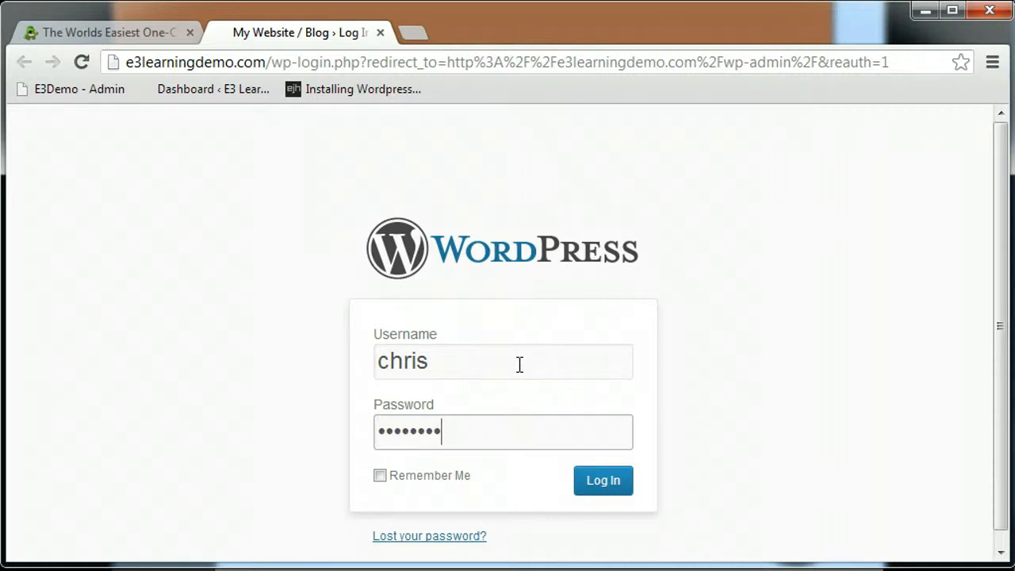
click(606, 482)
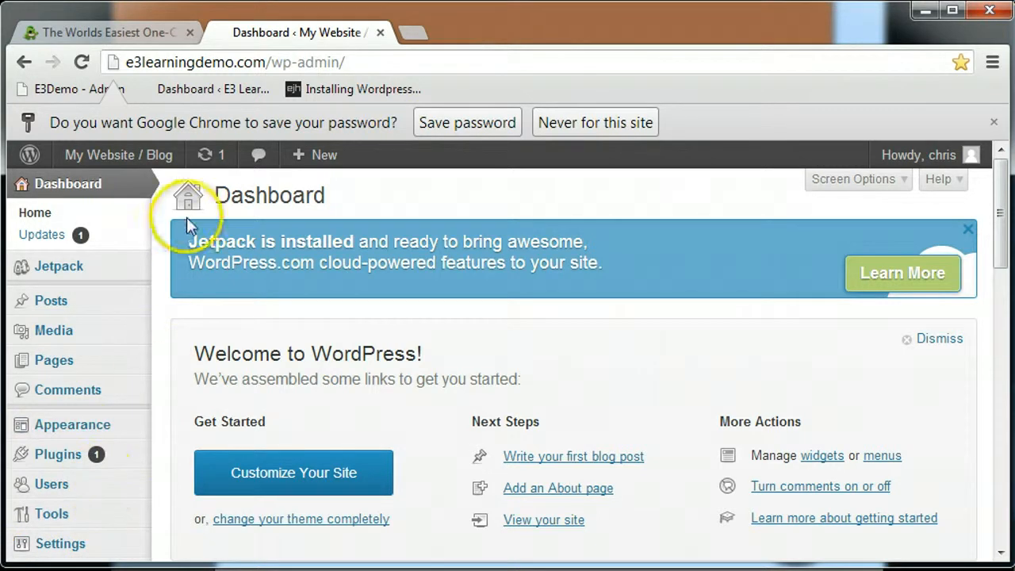
Step: Visit the My Website / Blog front page and scroll through the Hello world! post
mouse_move(145, 163)
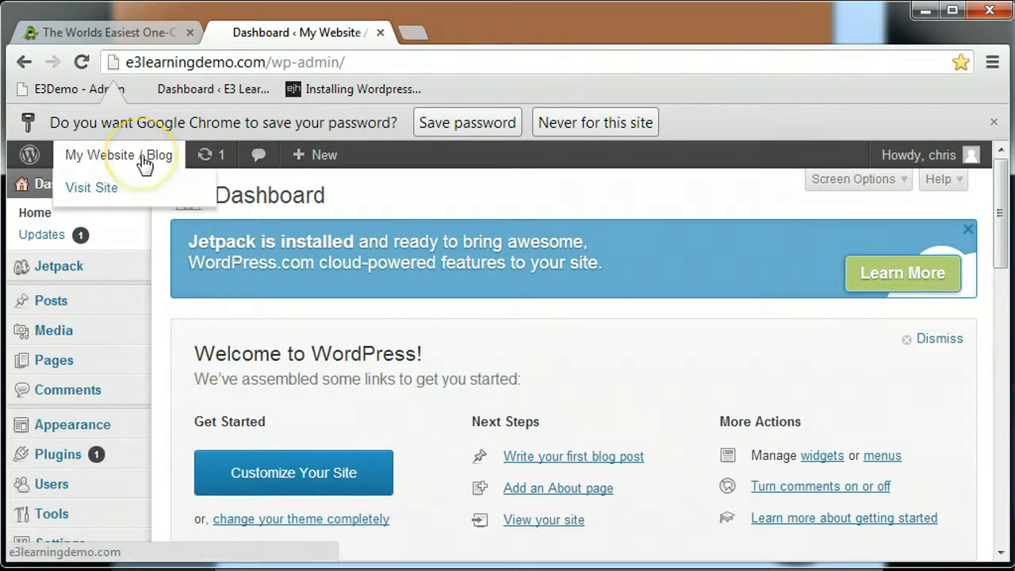
click(112, 194)
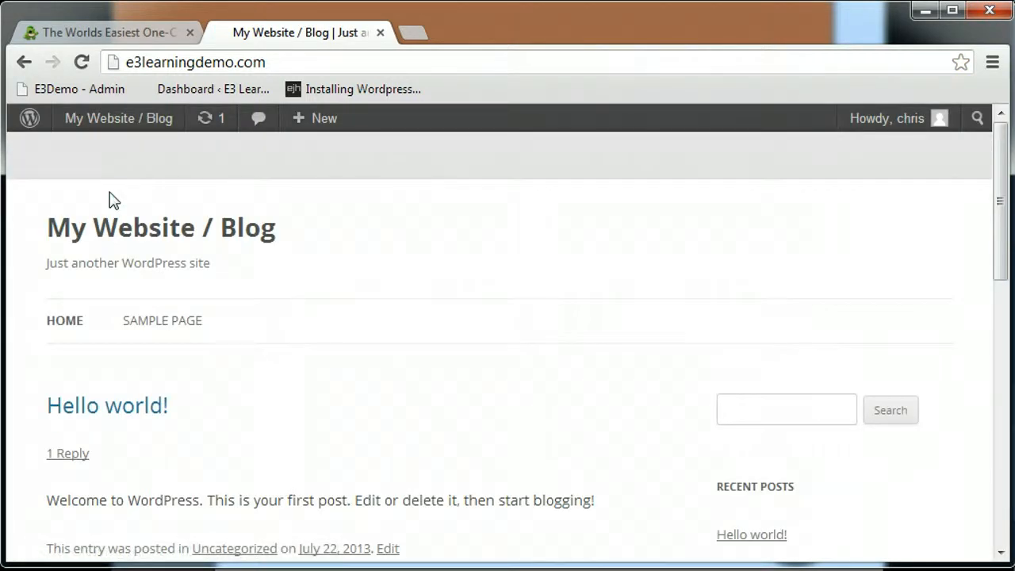
click(392, 315)
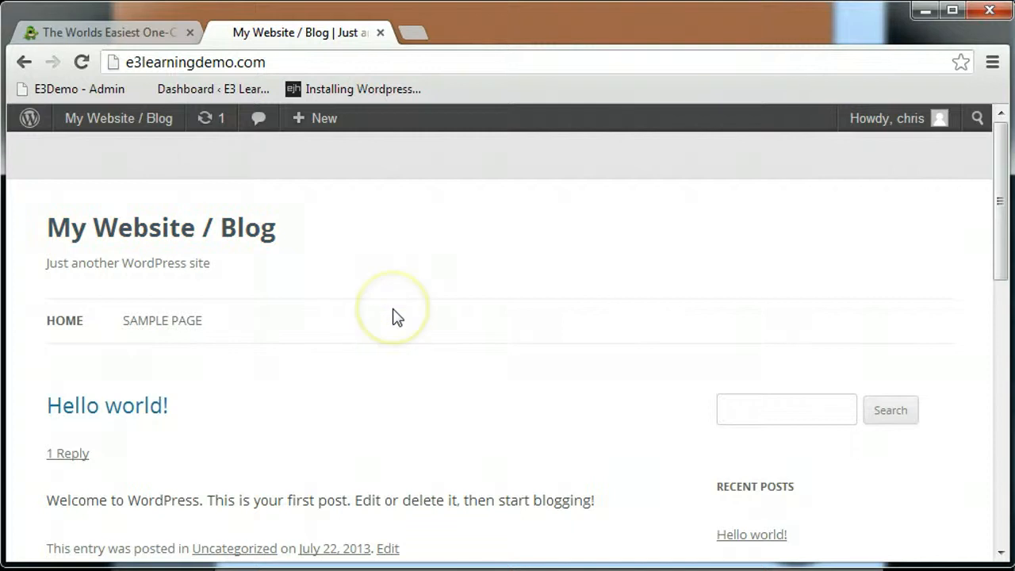
scroll(393, 316, down, 1)
scroll(394, 315, down, 1)
scroll(395, 315, up, 2)
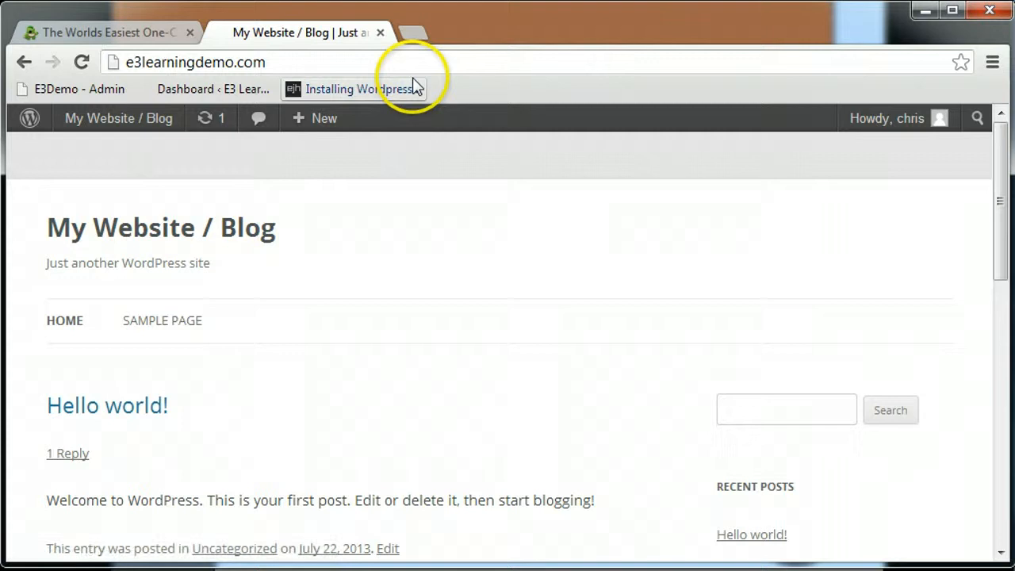
Step: Load e3learningdemo.com in a new tab, then return to the Class Summary slide
click(420, 35)
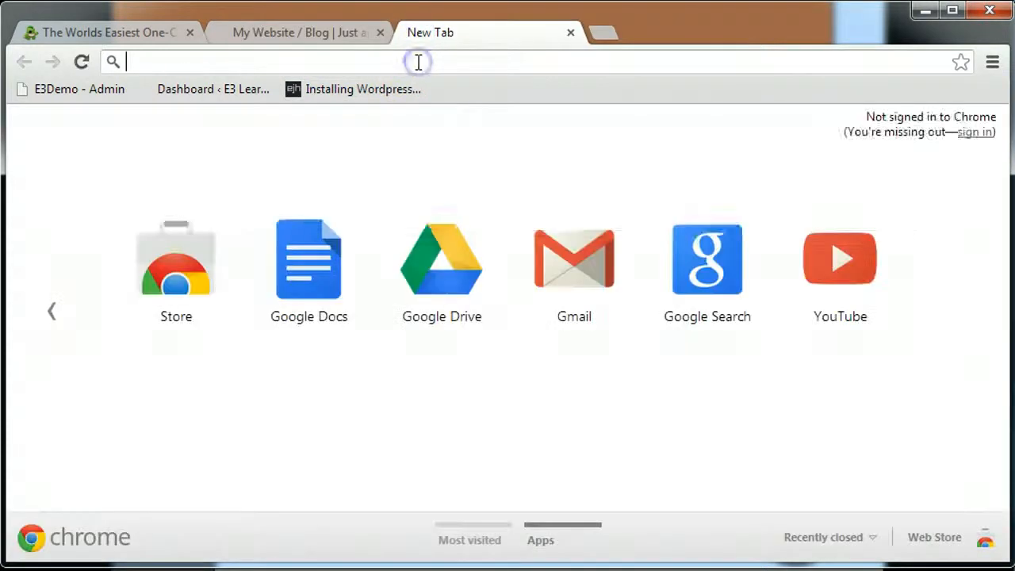
text(e3learningdemo.com)
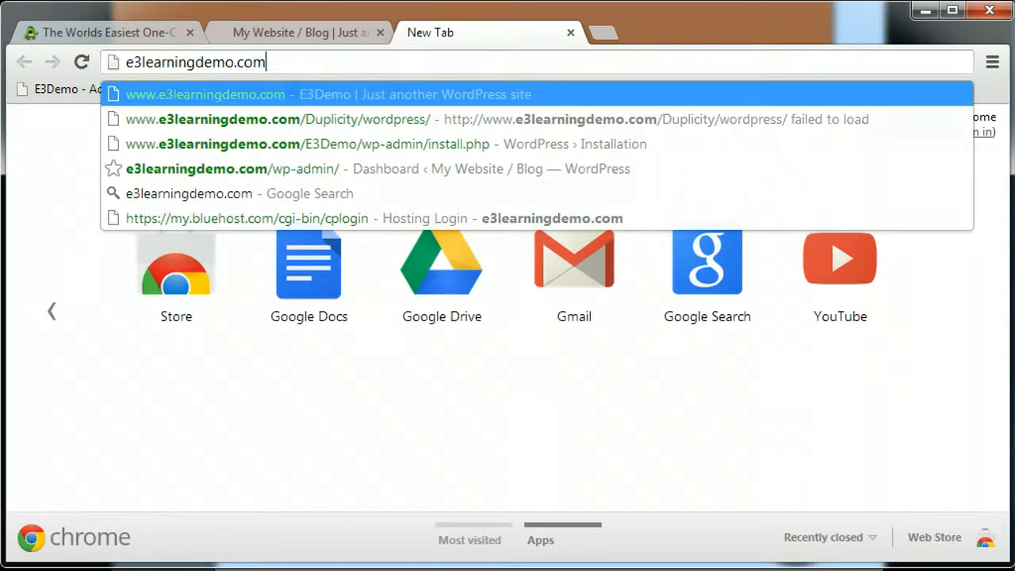
key(Return)
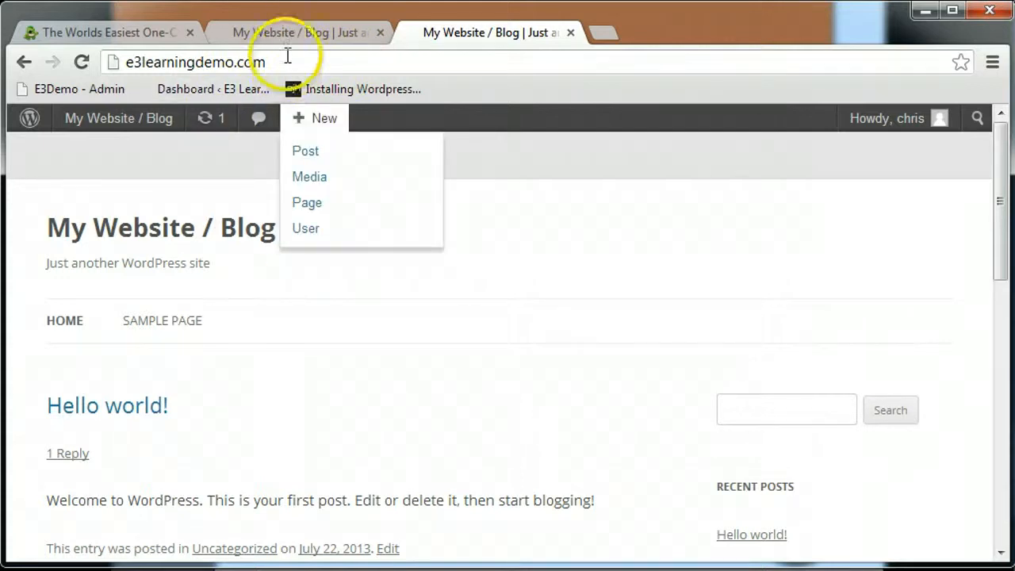
click(293, 31)
click(464, 36)
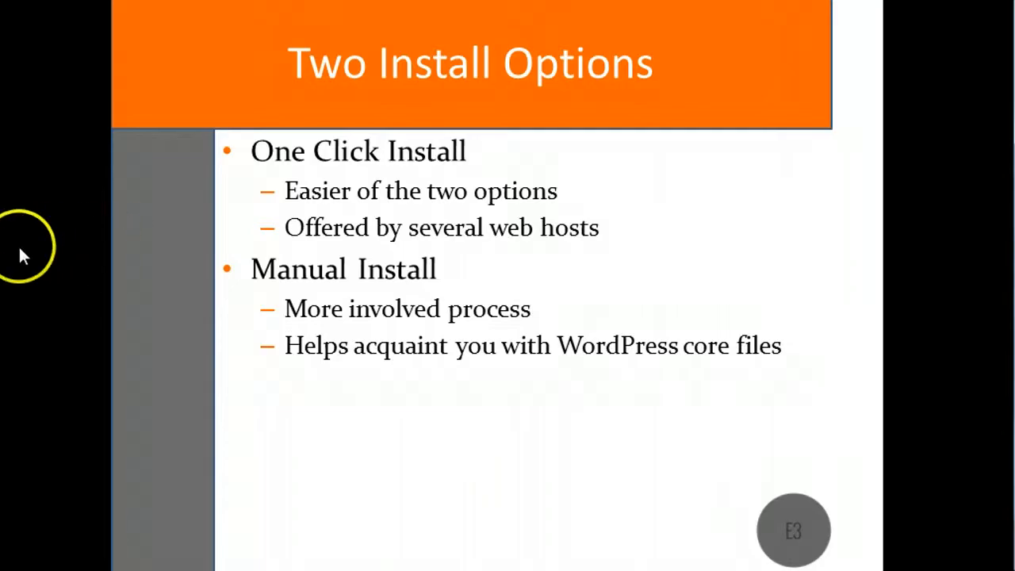
click(18, 244)
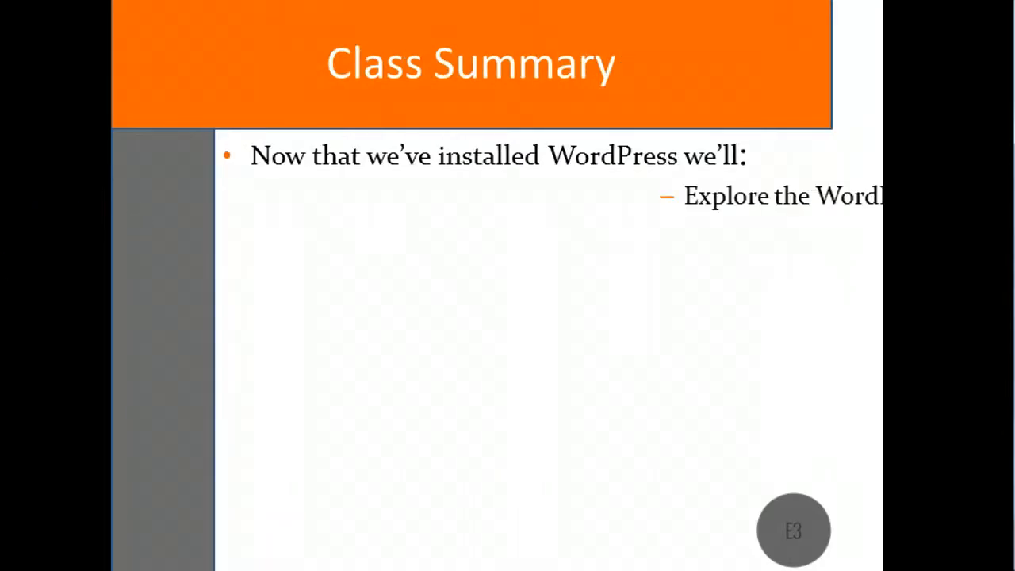